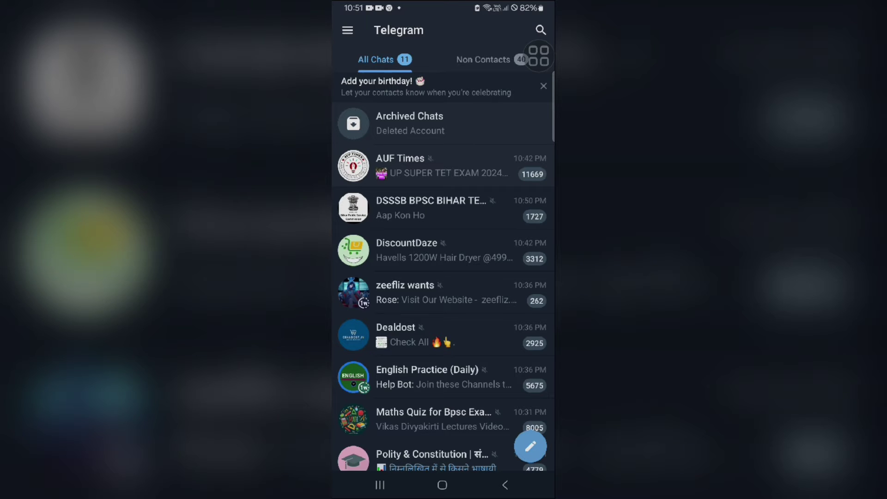
Open the Settings Apps section listing all 188 installed apps.
left_click(442, 486)
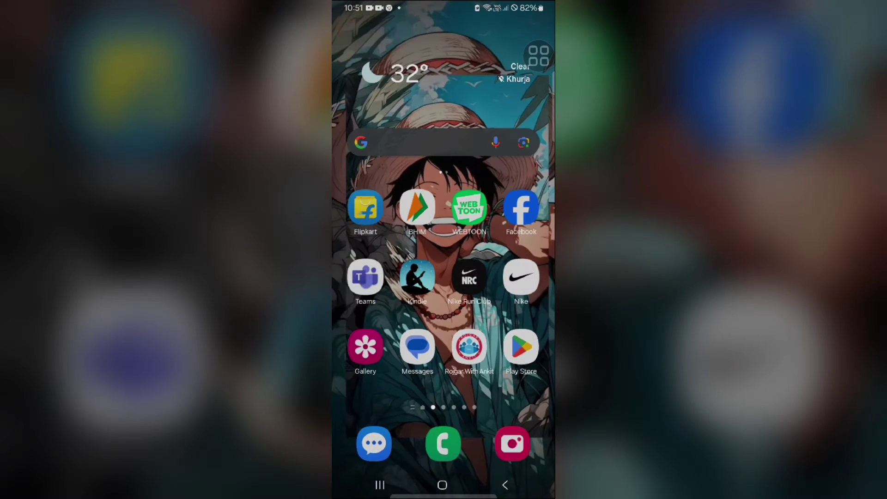
left_click_drag(444, 7, 443, 104)
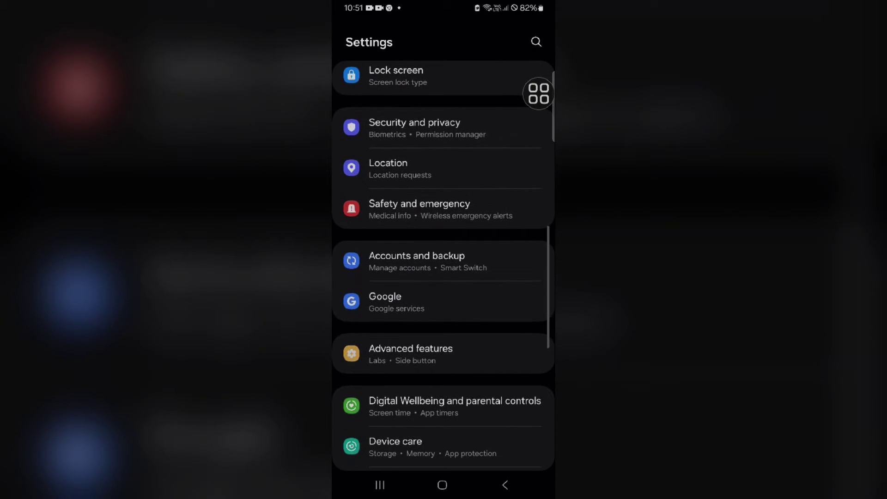
scroll(444, 277, "up", 5)
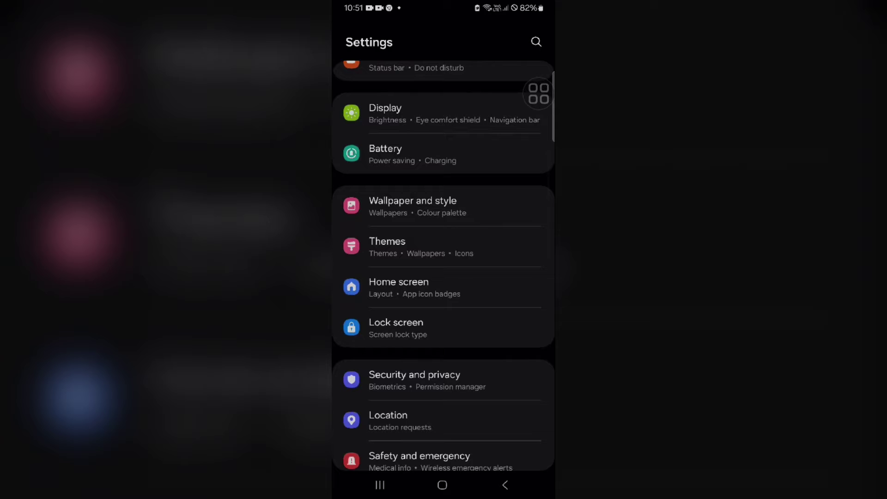
scroll(444, 277, "down", 5)
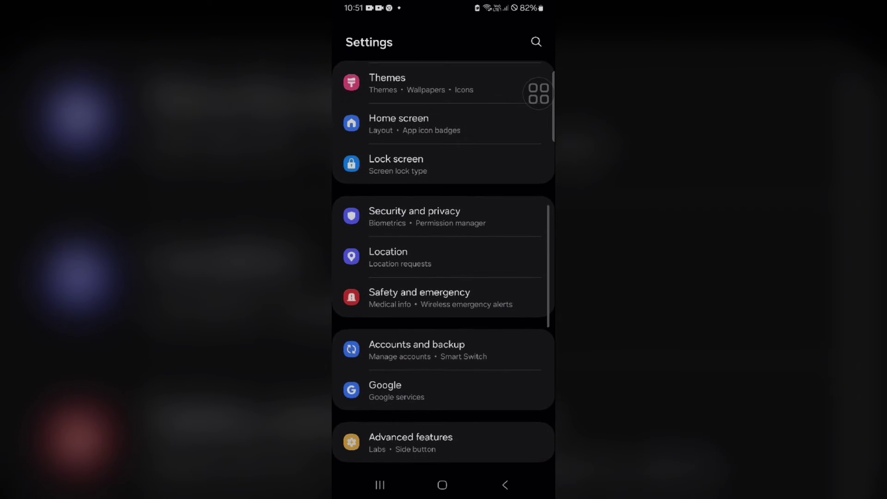
scroll(443, 277, "down", 4)
scroll(444, 278, "down", 2)
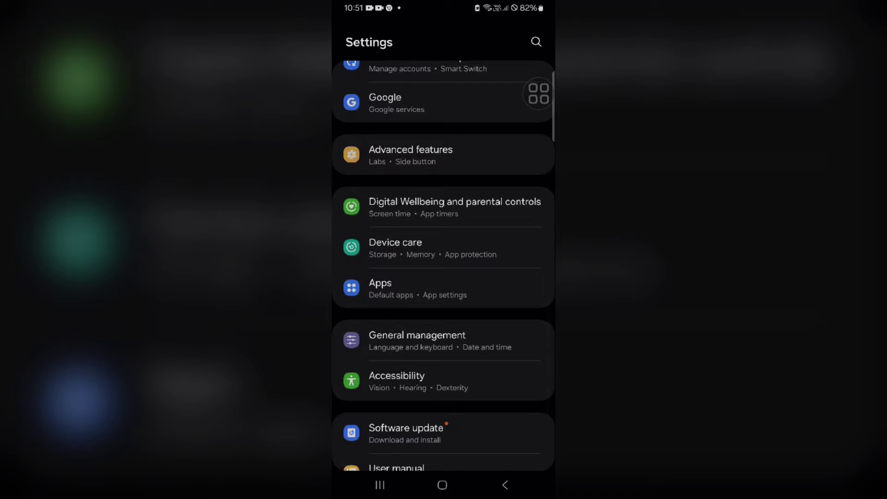
scroll(444, 277, "down", 3)
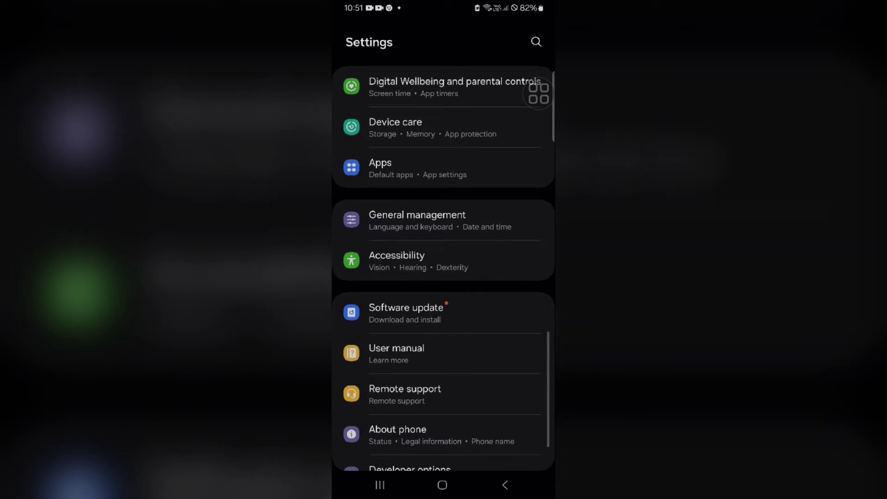
left_click(443, 166)
Find Telegram, view its storage usage (15.06 MB cache), then return home.
left_click(515, 41)
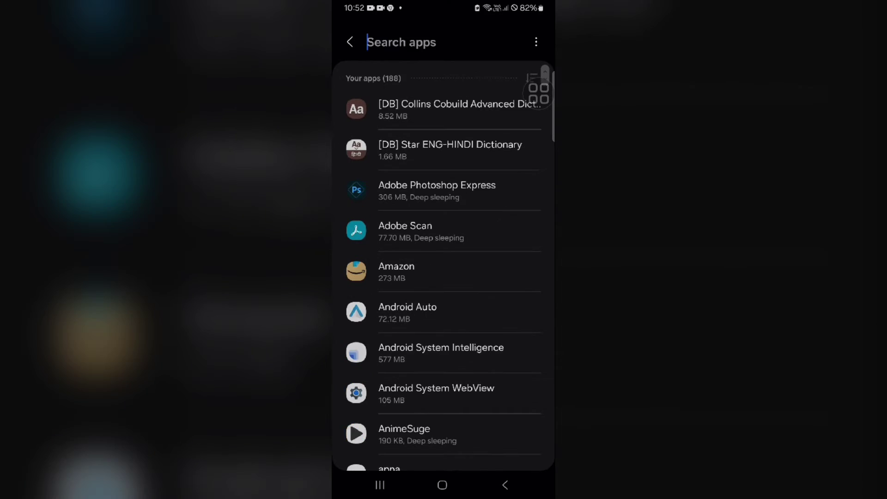
type("teleg")
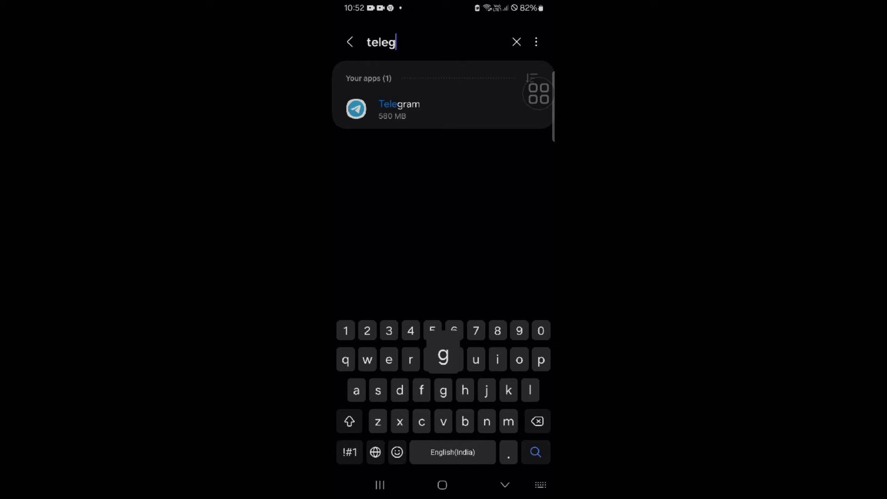
left_click(444, 109)
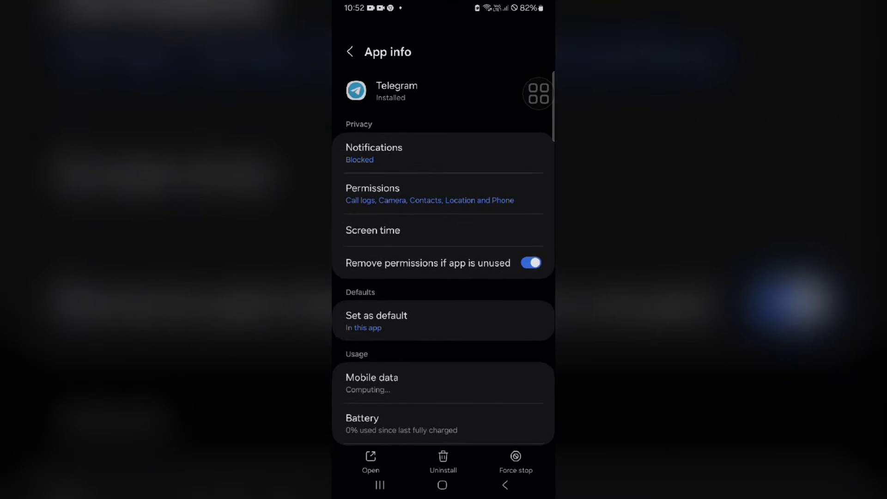
scroll(444, 277, "down", 4)
scroll(443, 277, "down", 2)
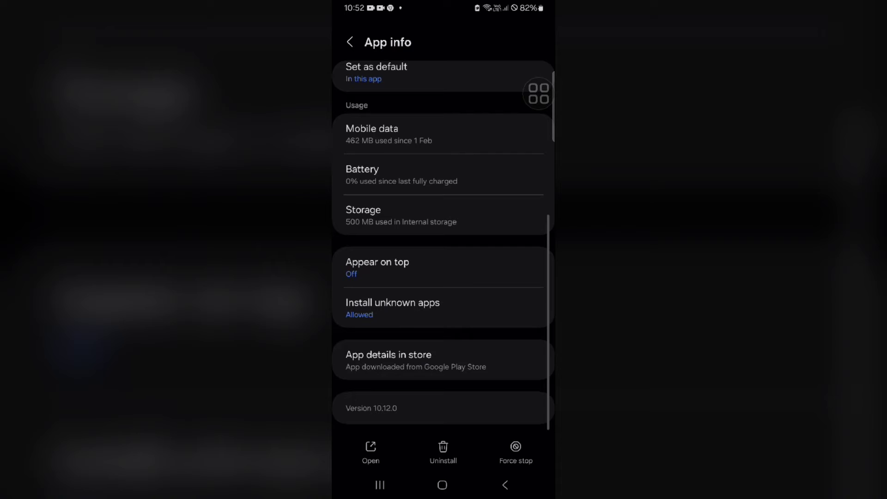
left_click(430, 215)
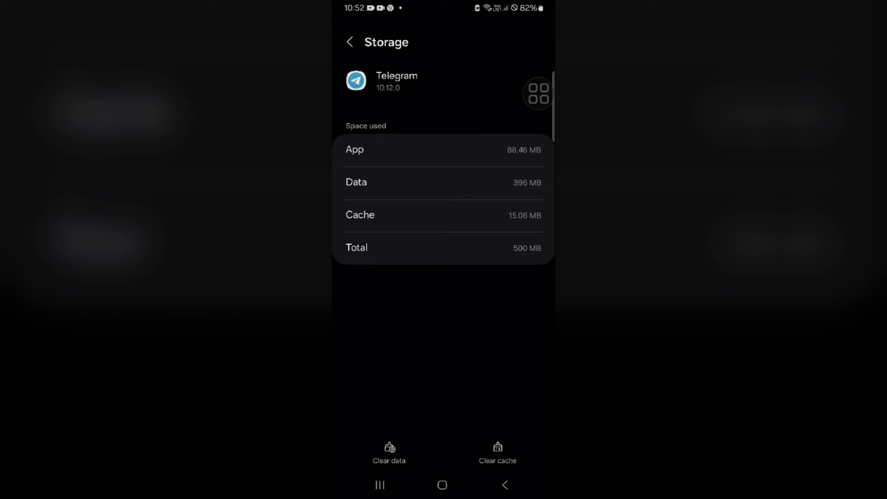
left_click(442, 485)
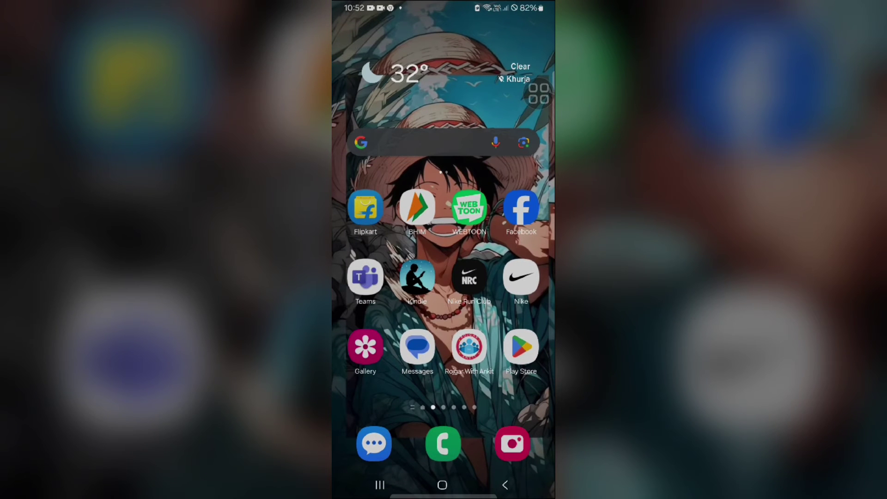
Check the Wi‑Fi and mobile data status in quick settings, then close the shade.
left_click_drag(442, 8, 442, 277)
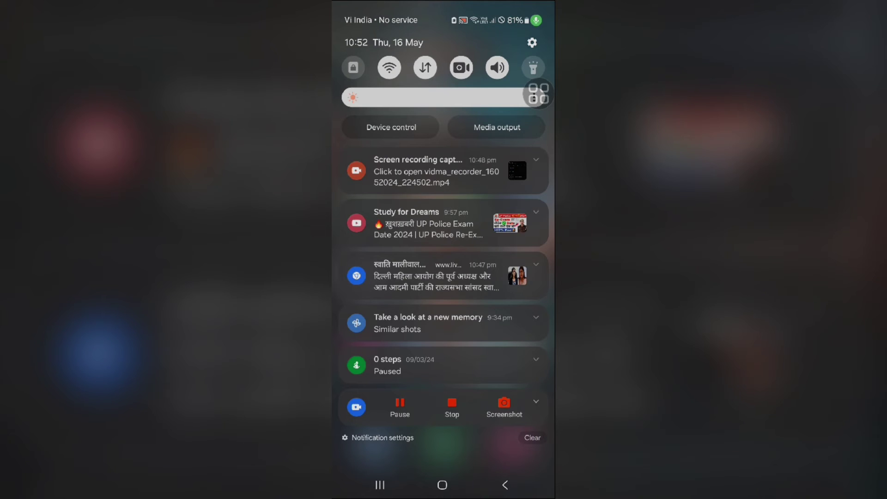
key("Escape")
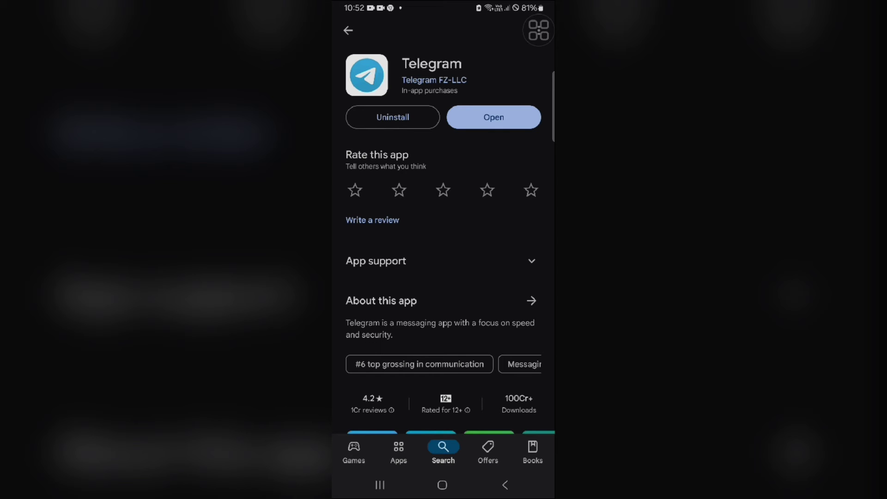
Confirm Telegram shows only Open with no Update, and go to the home screen.
left_click(442, 485)
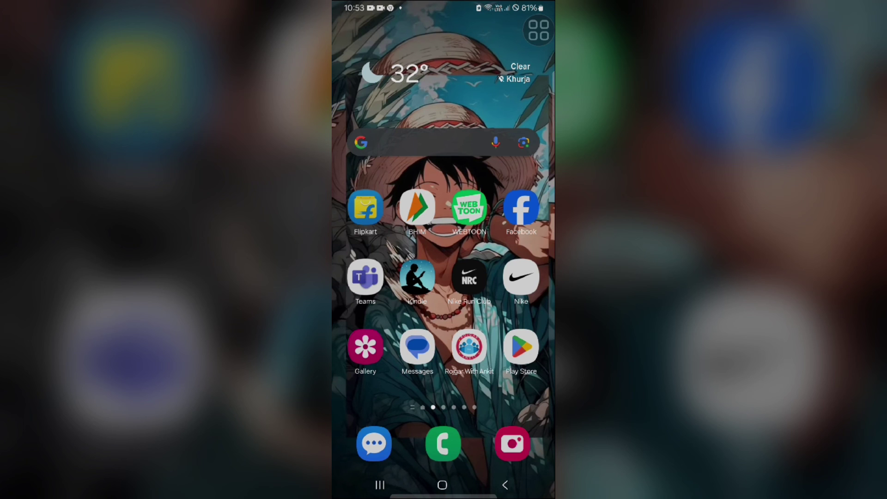
mouse_move(389, 312)
left_mouse_down()
mouse_move(513, 312)
mouse_move(388, 311)
left_mouse_up()
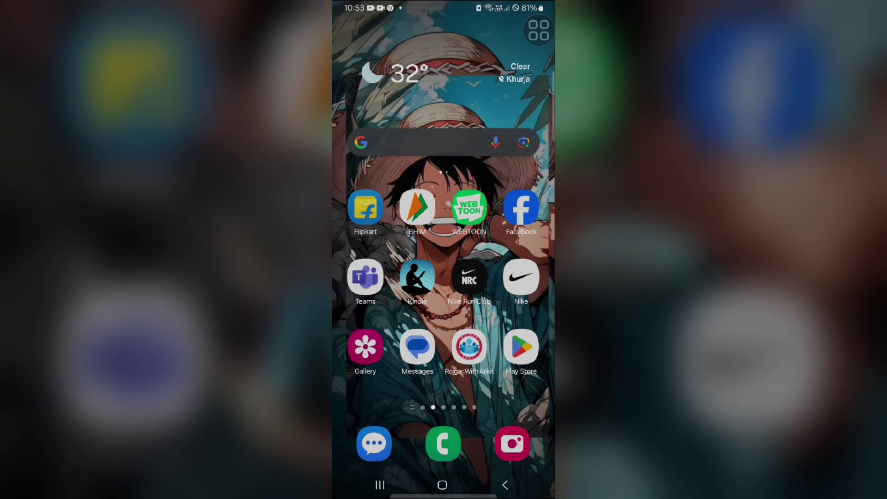